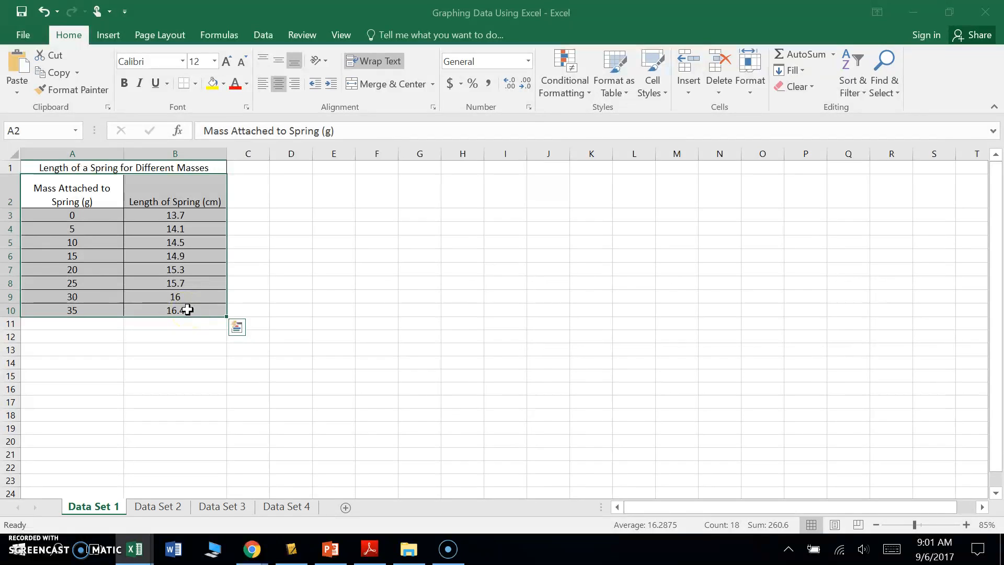
Step: Insert a markers-only scatter chart from the data in A2:B10 and move it closer to the table, starting at column D
click(108, 35)
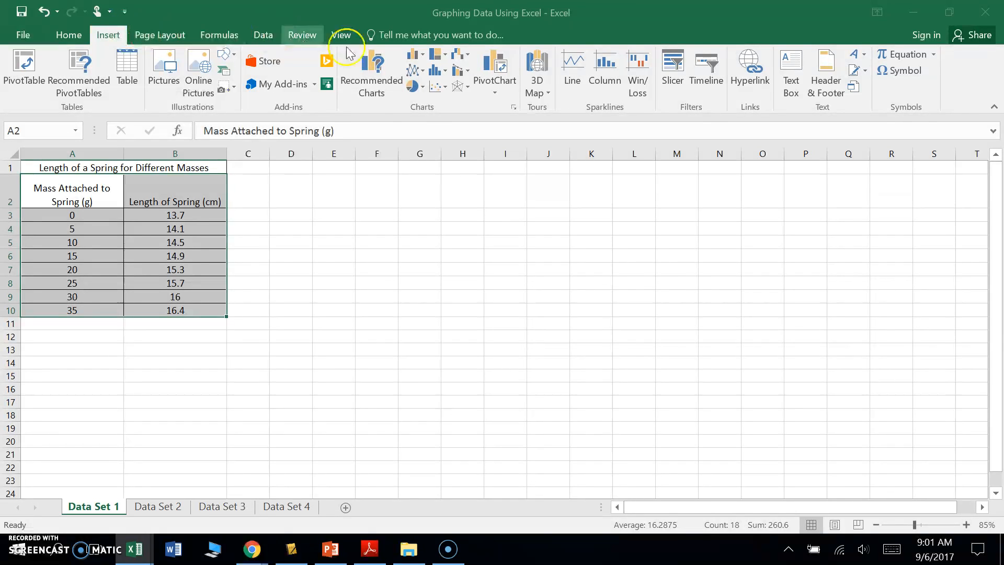
click(439, 86)
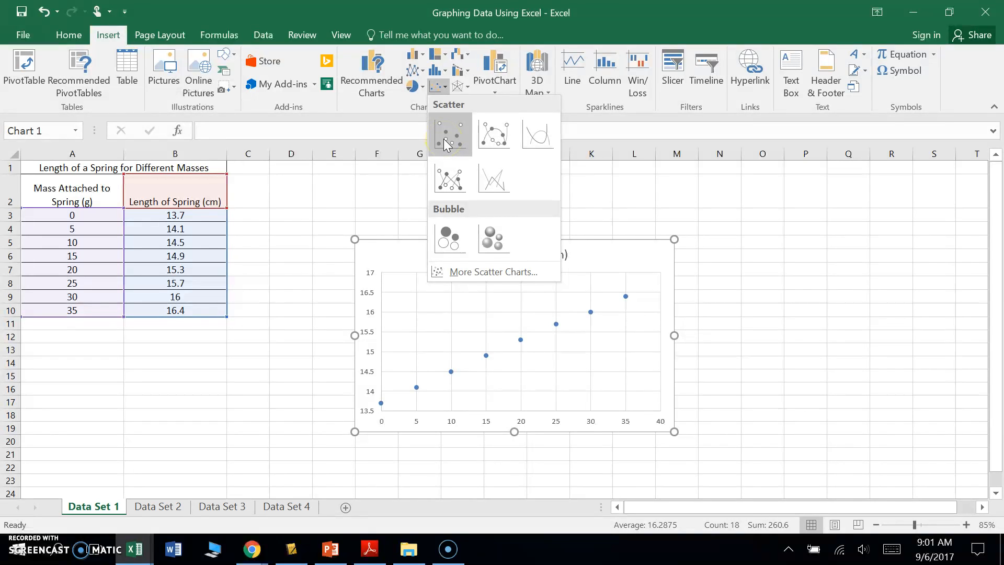
click(443, 139)
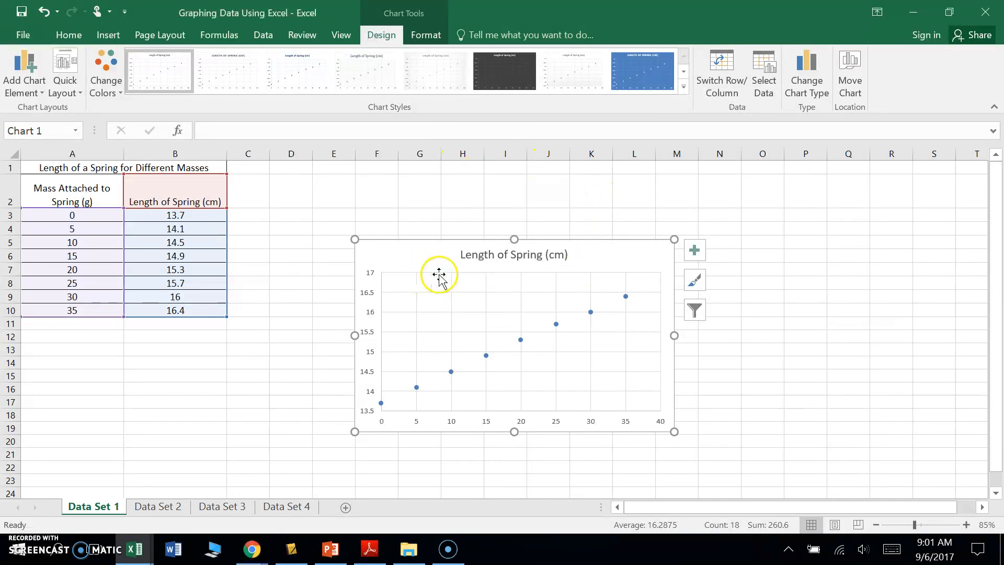
drag(611, 256, 548, 200)
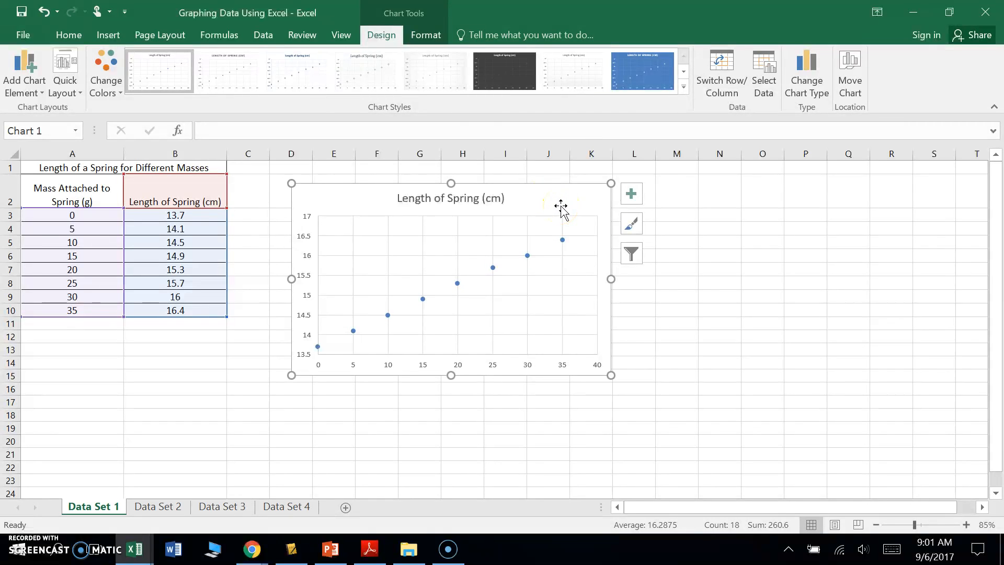
Step: Add axis titles to both axes of the scatter chart
click(631, 198)
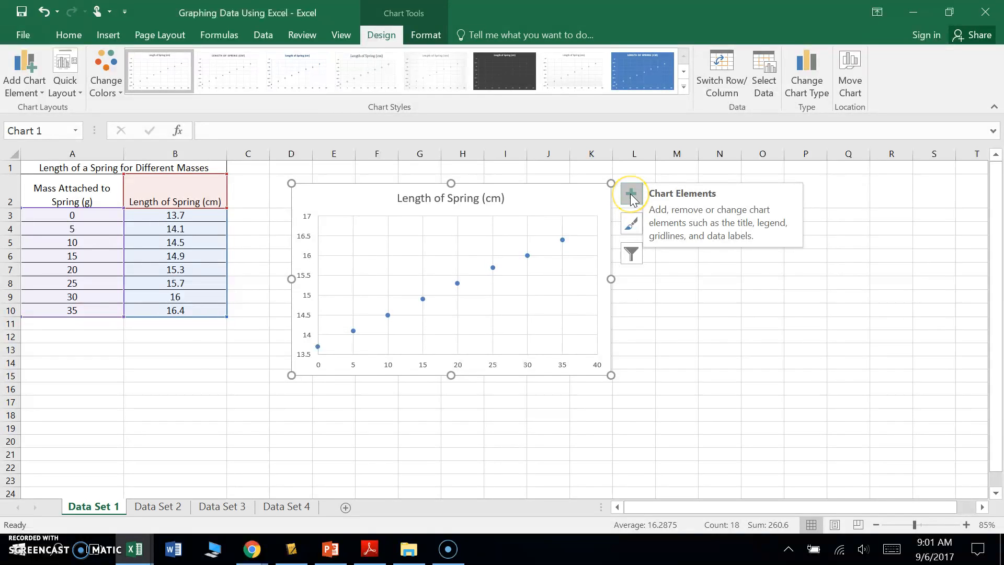
click(631, 197)
click(673, 231)
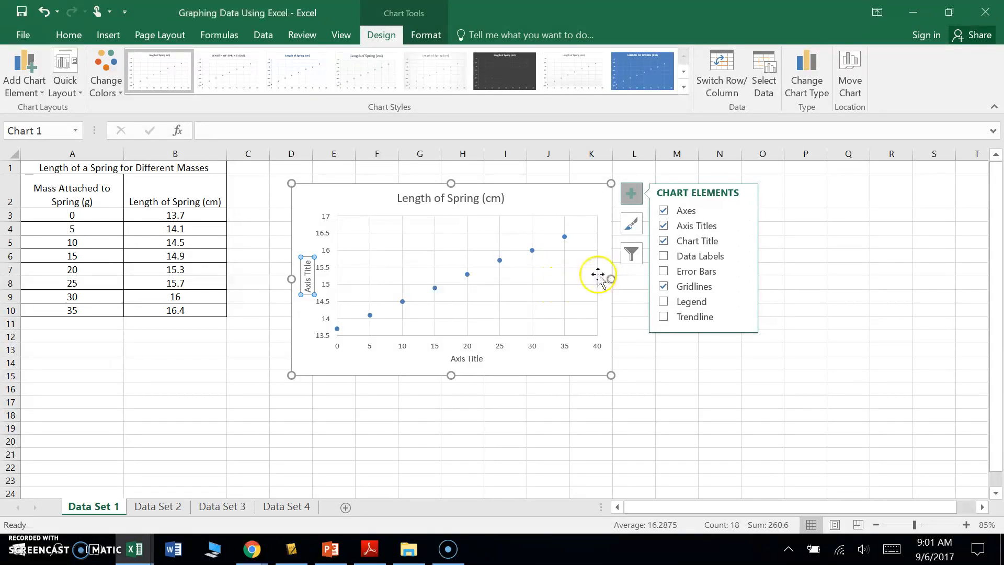
click(580, 201)
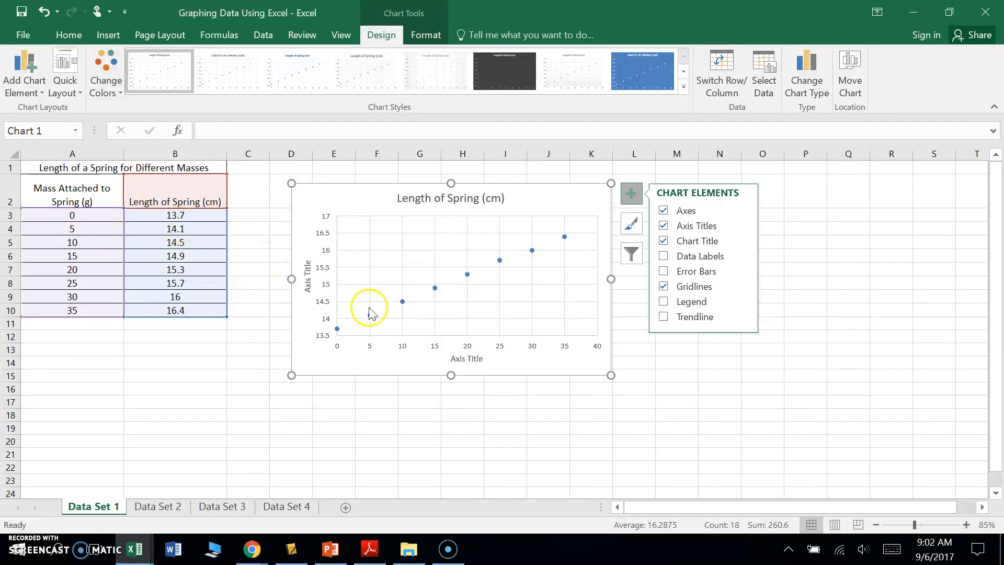
Step: Change the horizontal axis title to "Mass Attached to Spring (g)"
double_click(468, 359)
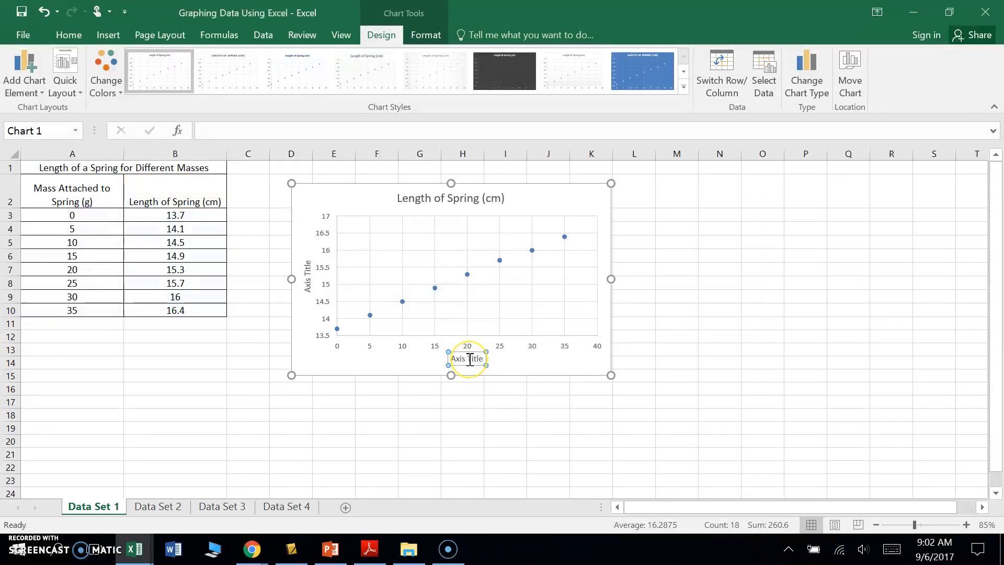
click(470, 359)
drag(484, 359, 452, 362)
text(Mass)
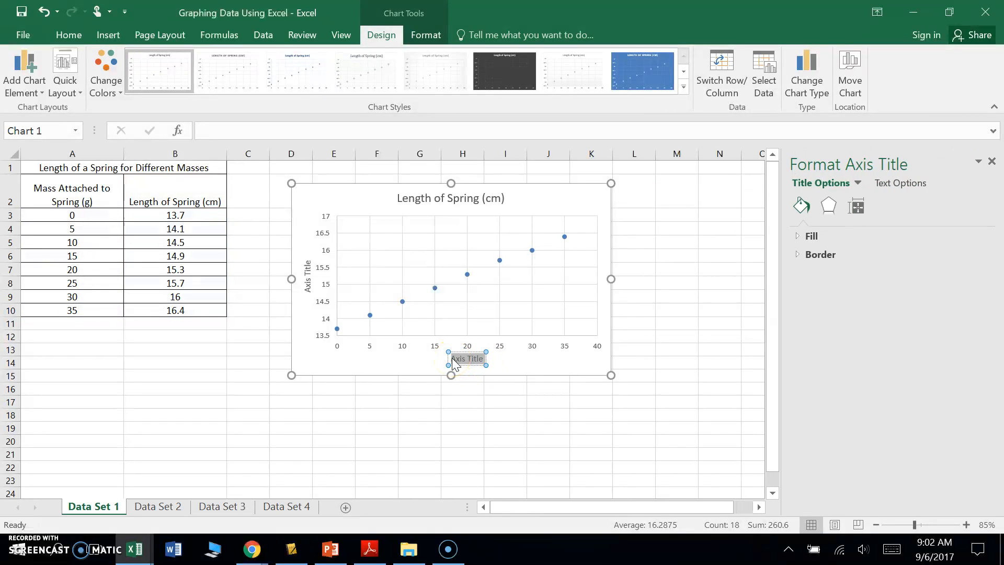
text( o)
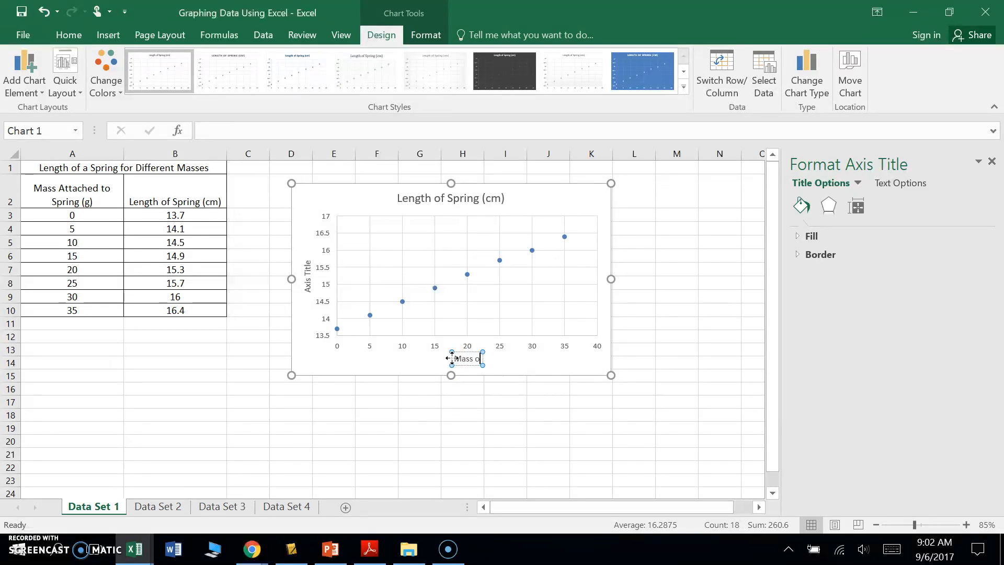
key(BackSpace)
text(Attached)
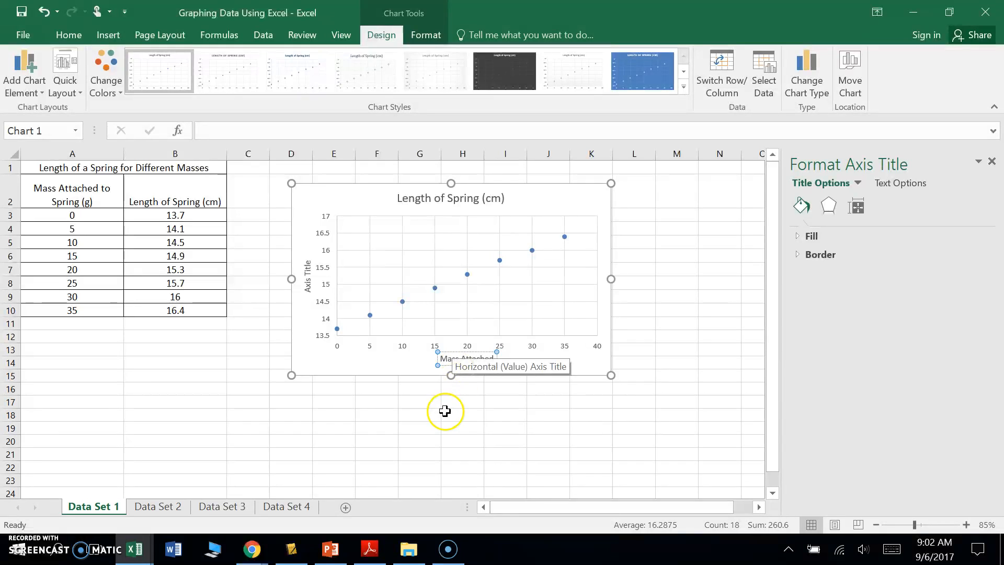
text( to S)
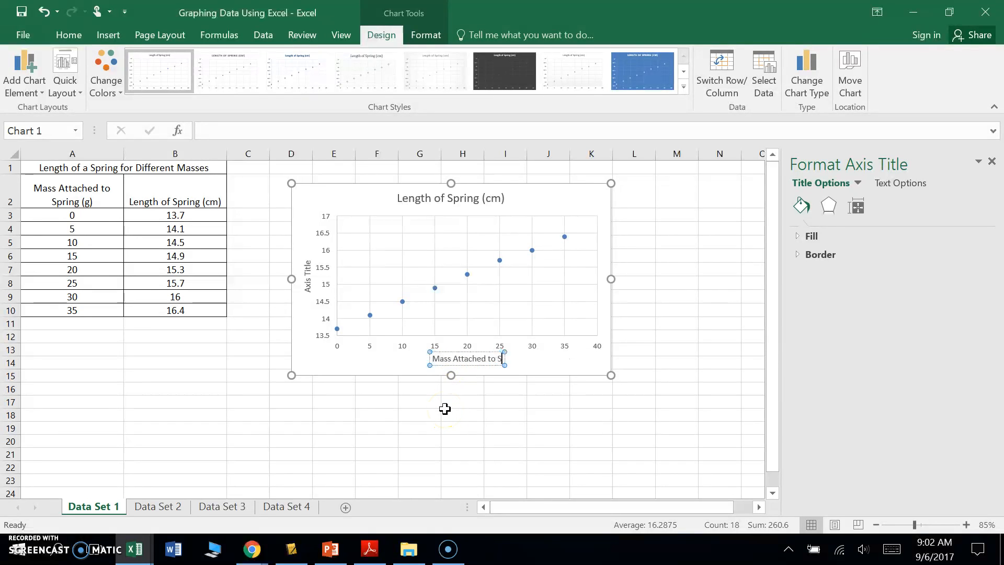
text(pring (g))
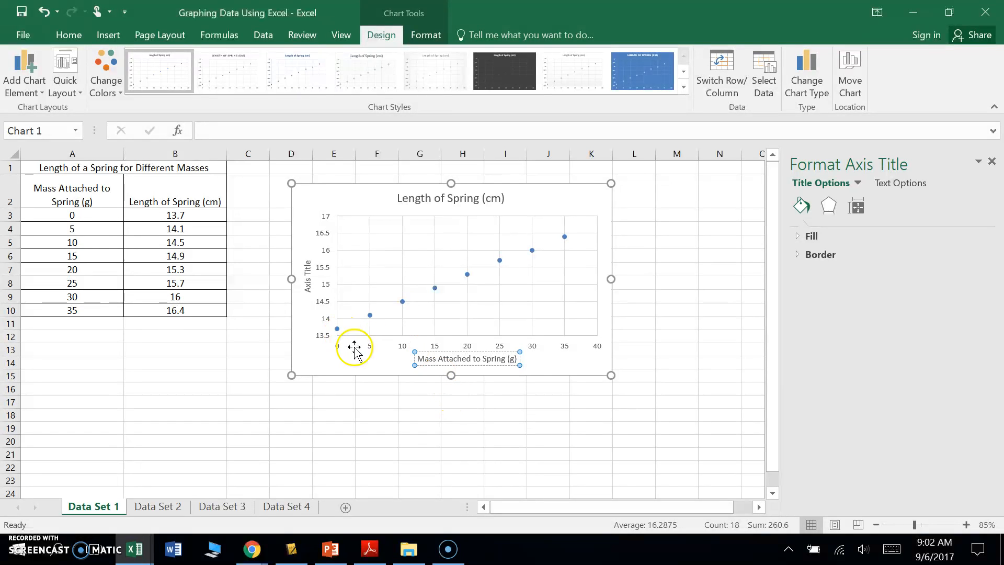
Step: Change the vertical axis title to "Length of Spring (cm)"
click(320, 317)
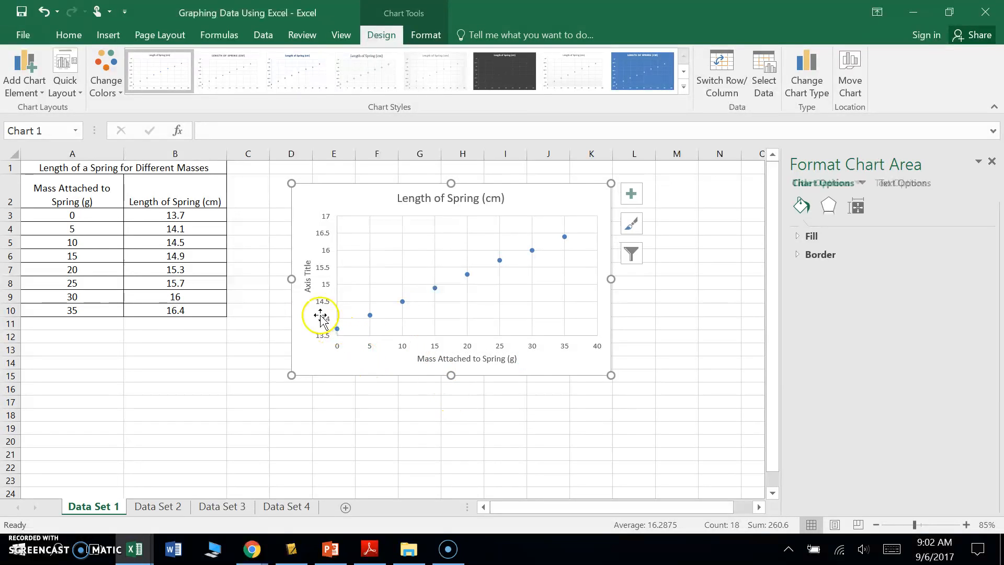
click(309, 283)
double_click(309, 285)
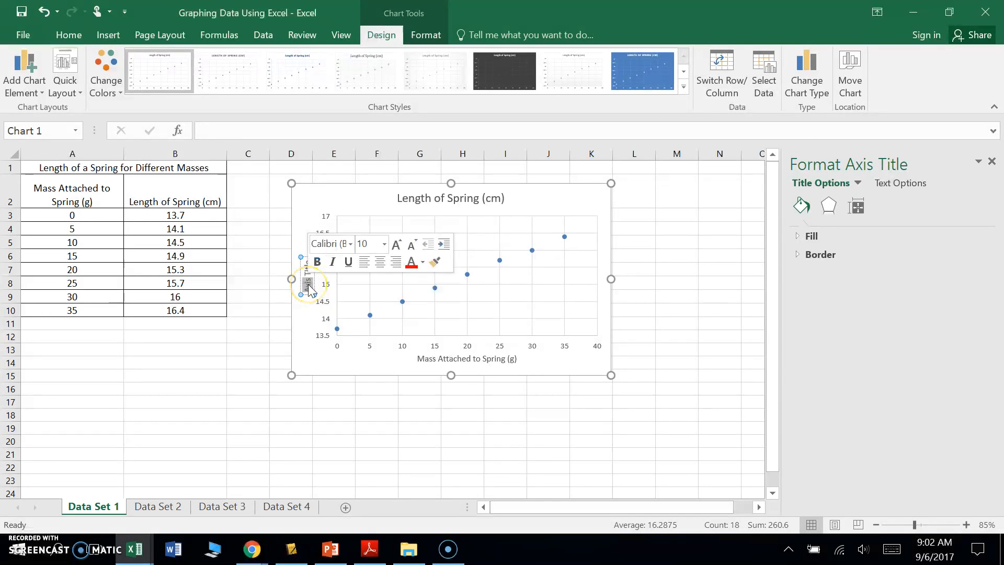
key(BackSpace)
key(Delete)
key(Delete)
key(Delete)
key(Delete)
text(Length)
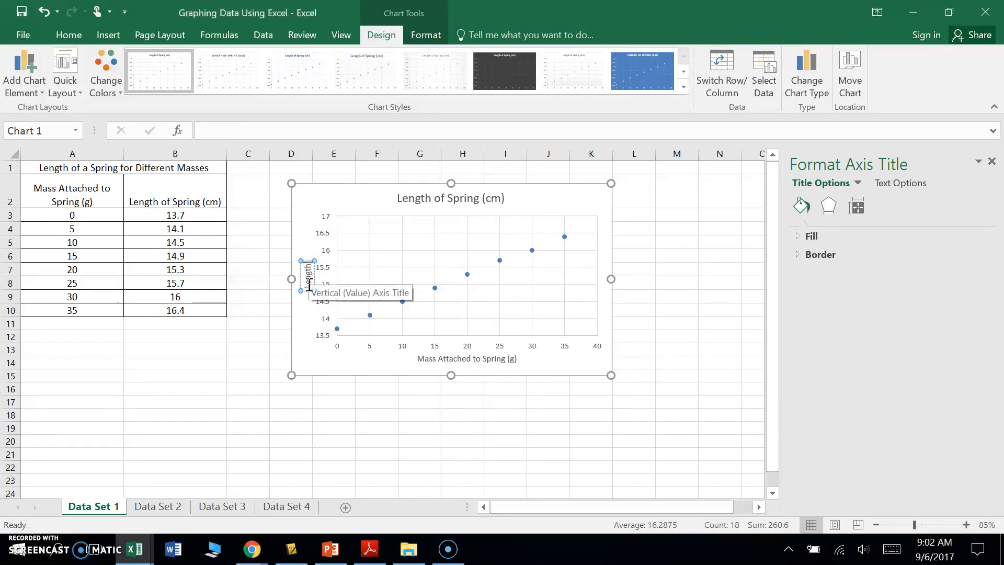
text( of Spring (cm))
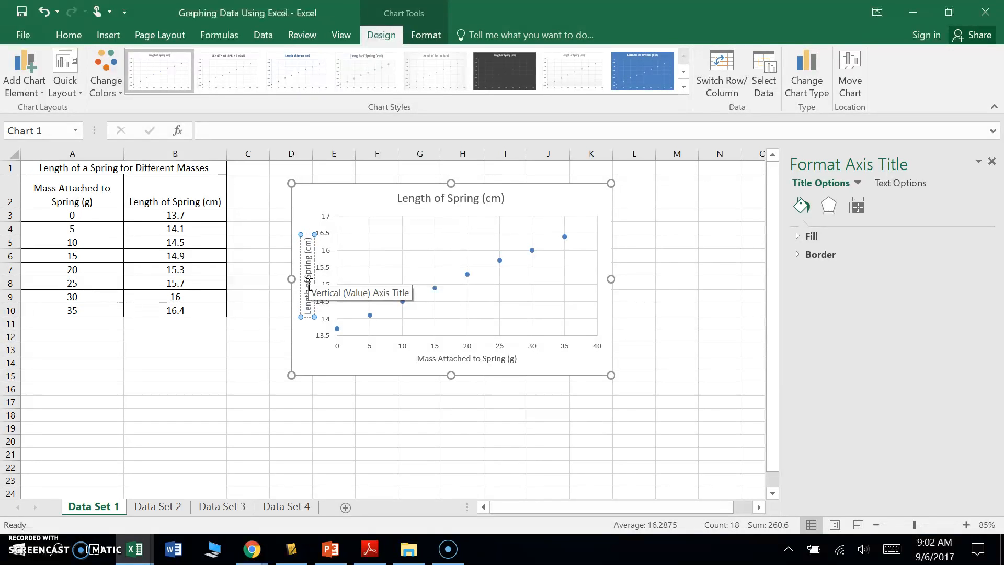
Step: Edit the chart title to read "Length of Spring vs. Mass Attached to Spring", removing the unit
click(438, 199)
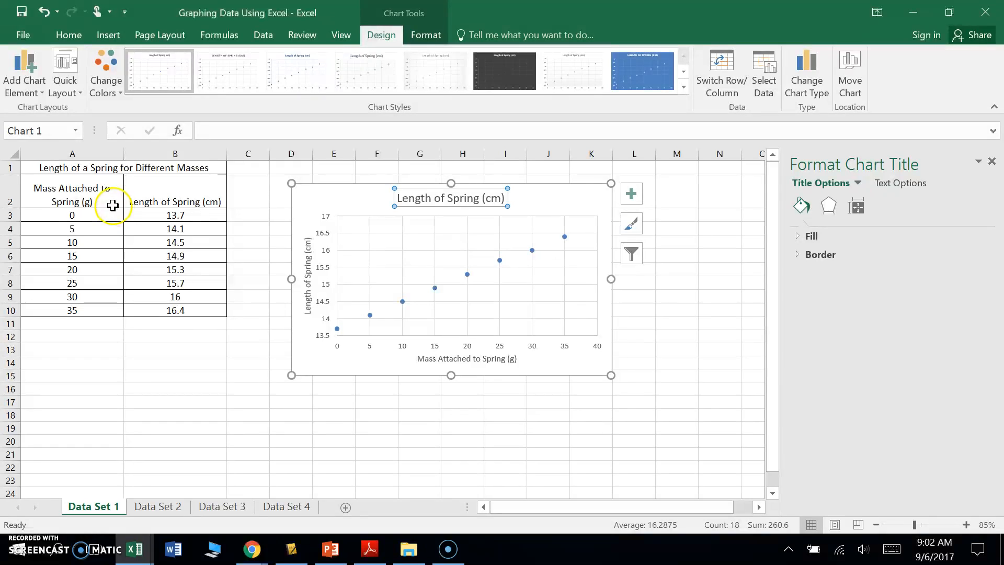
click(425, 199)
text(vs. M)
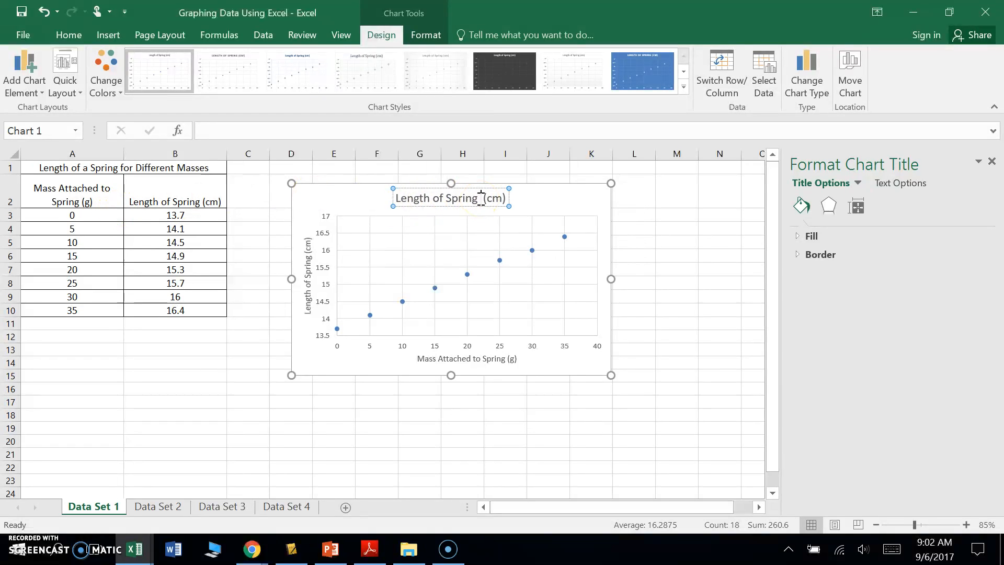
text(ass Attach)
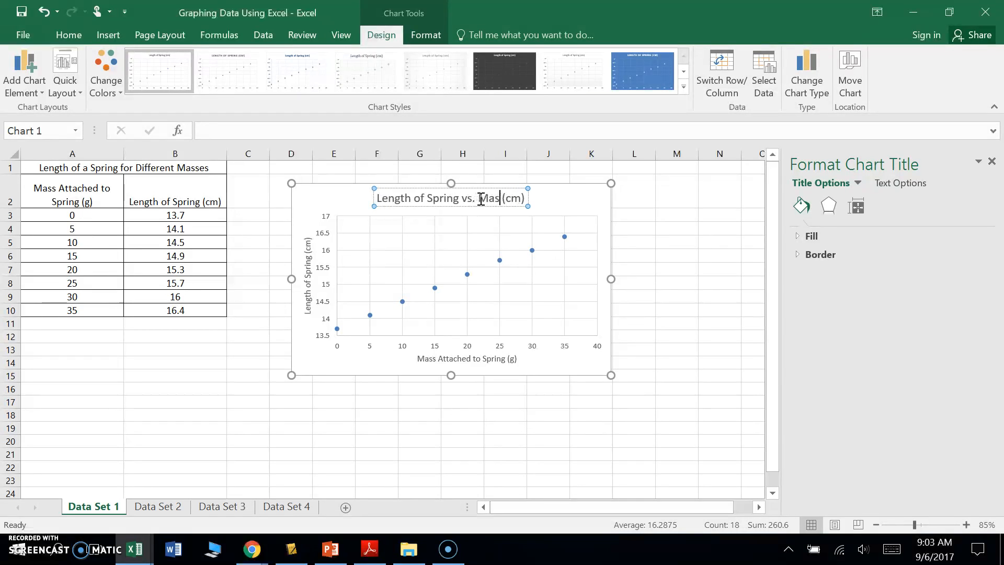
text(ed to Sr)
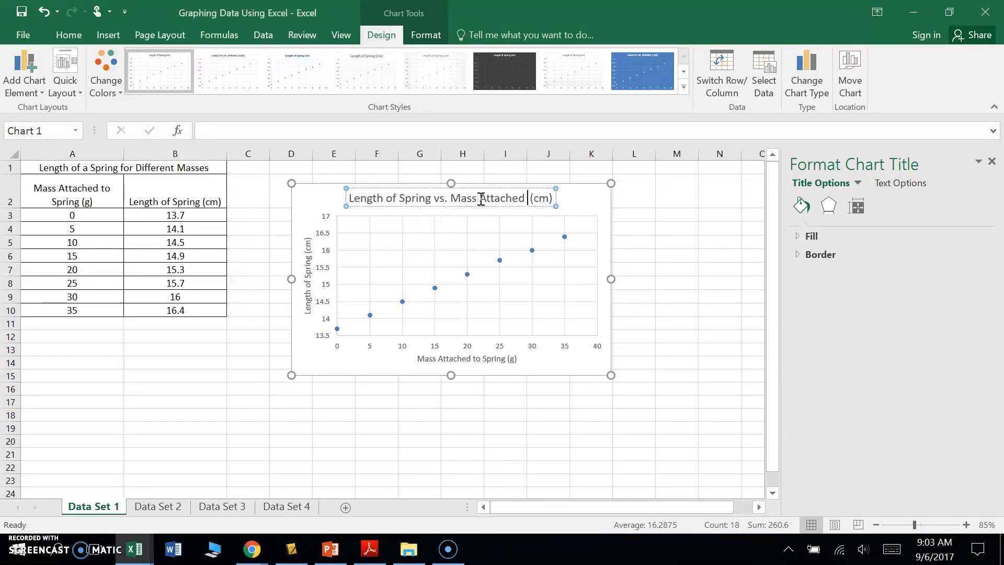
key(BackSpace)
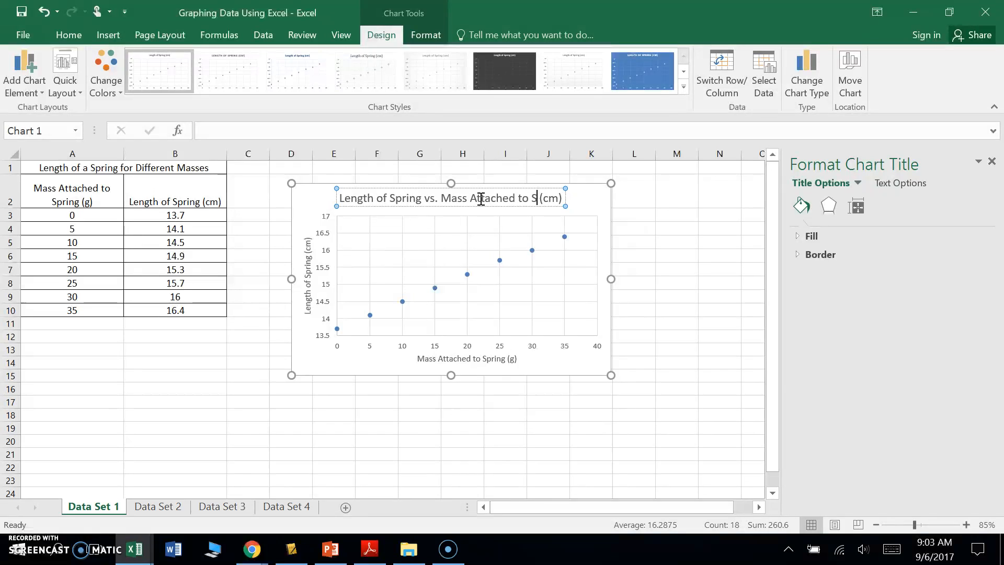
text(pring)
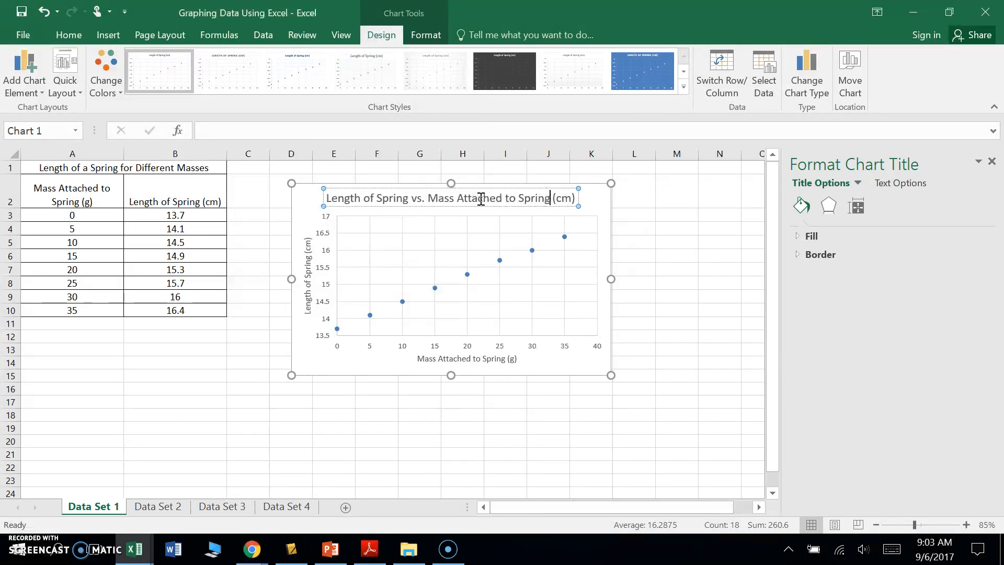
key(Delete)
key(Delete)
key(Delete)
key(Delete)
key(Delete)
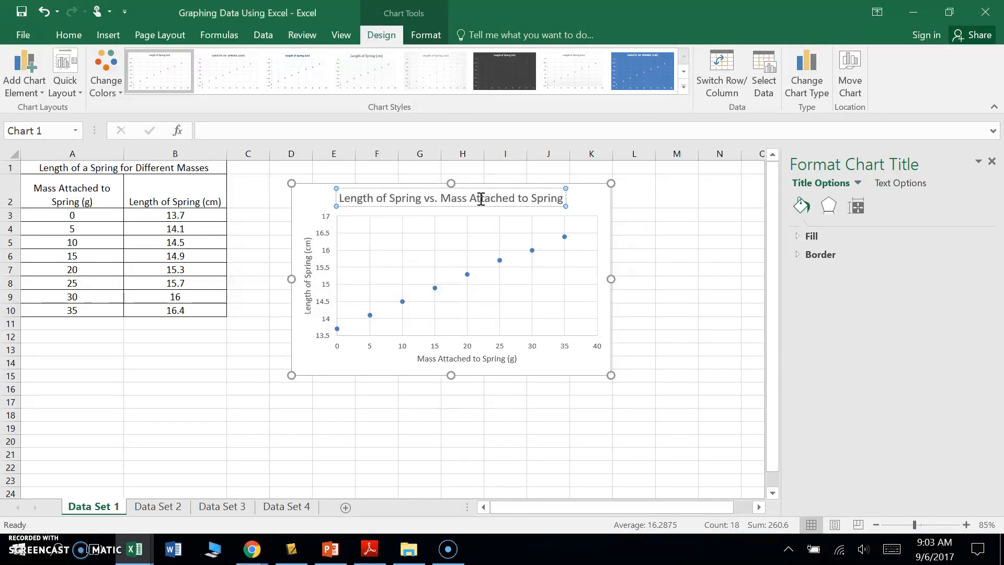
click(584, 203)
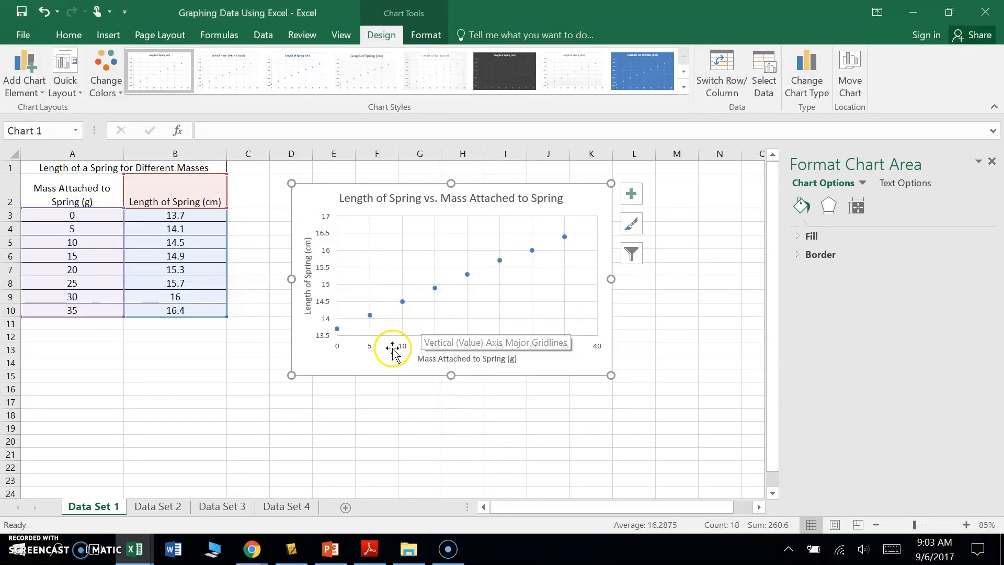
Step: Add a linear trendline to the chart and open its detailed settings for the trendline type
click(368, 399)
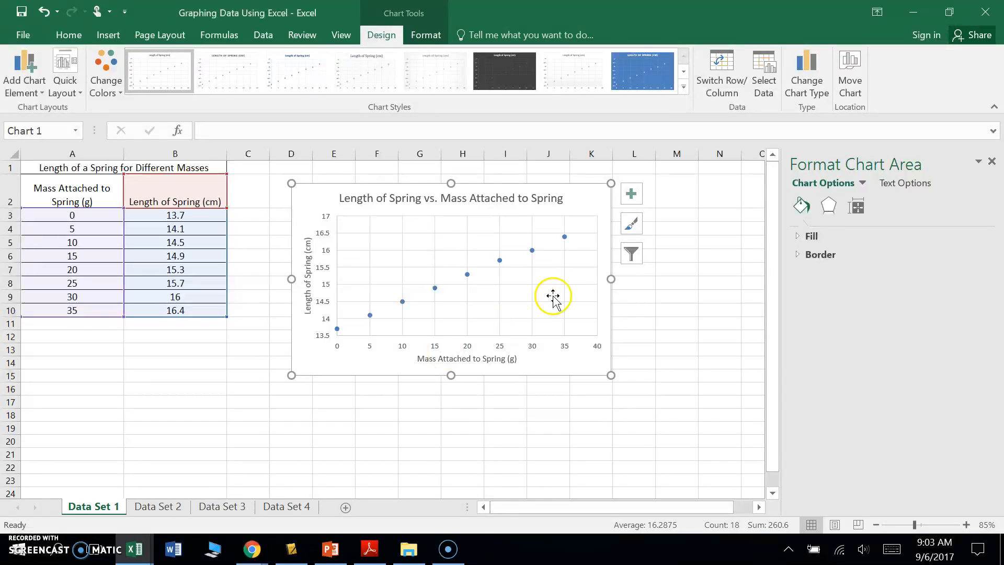
click(632, 195)
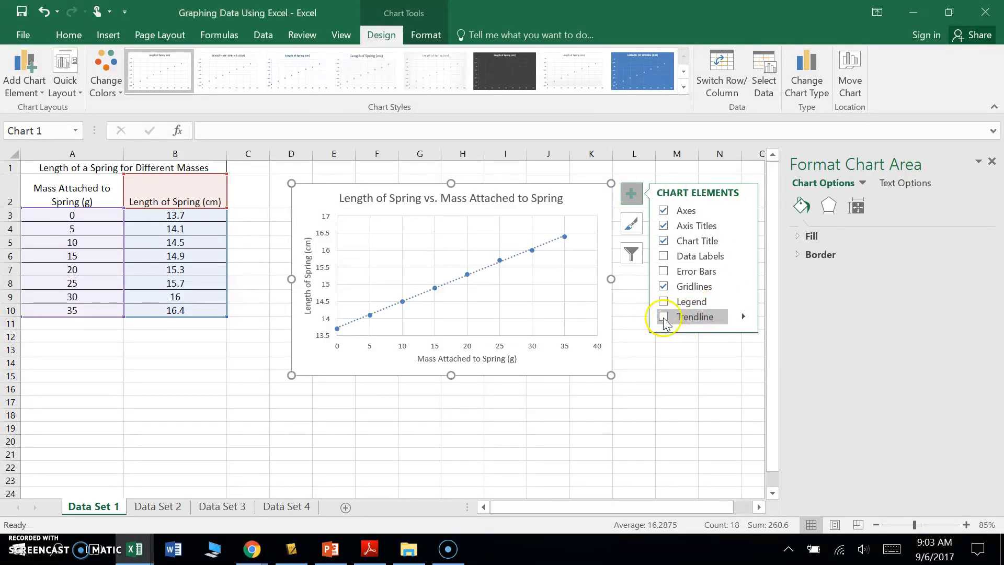
click(743, 318)
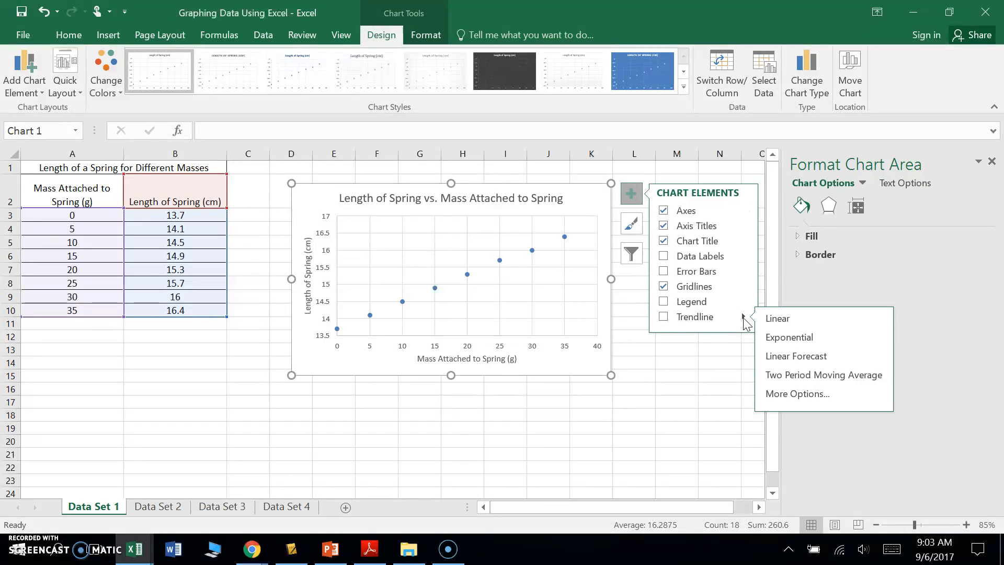
click(795, 395)
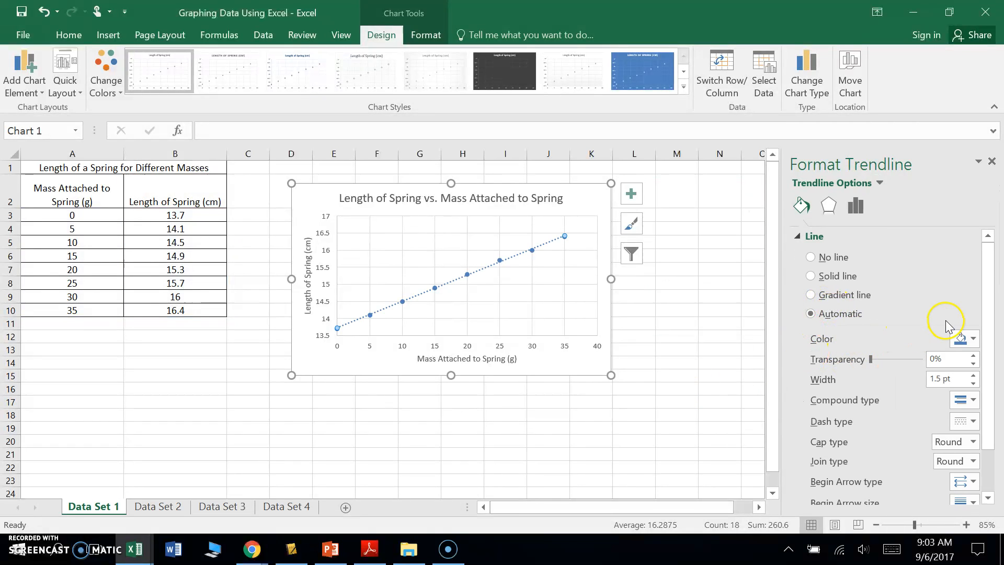
scroll(988, 329, down, 2)
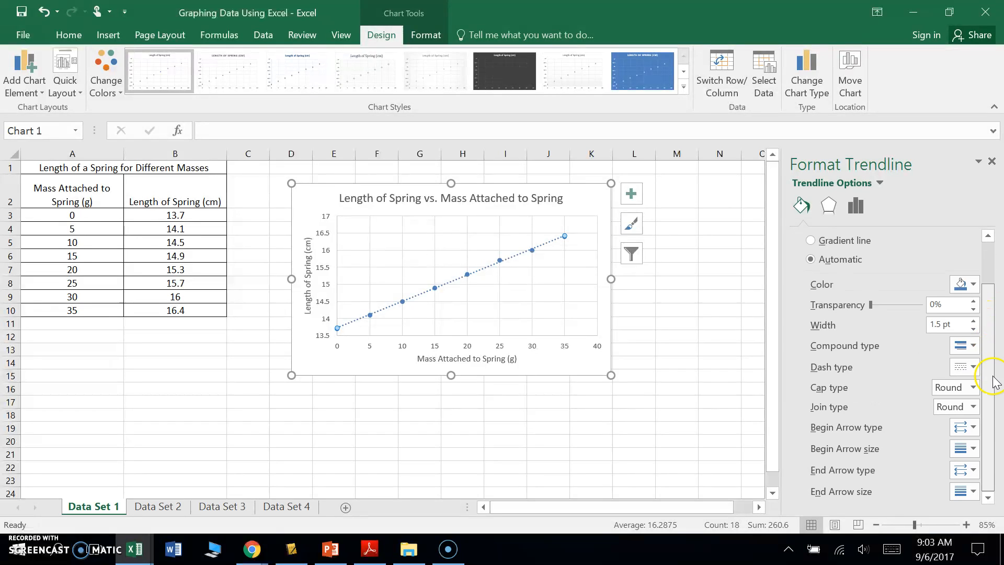
drag(992, 352, 992, 294)
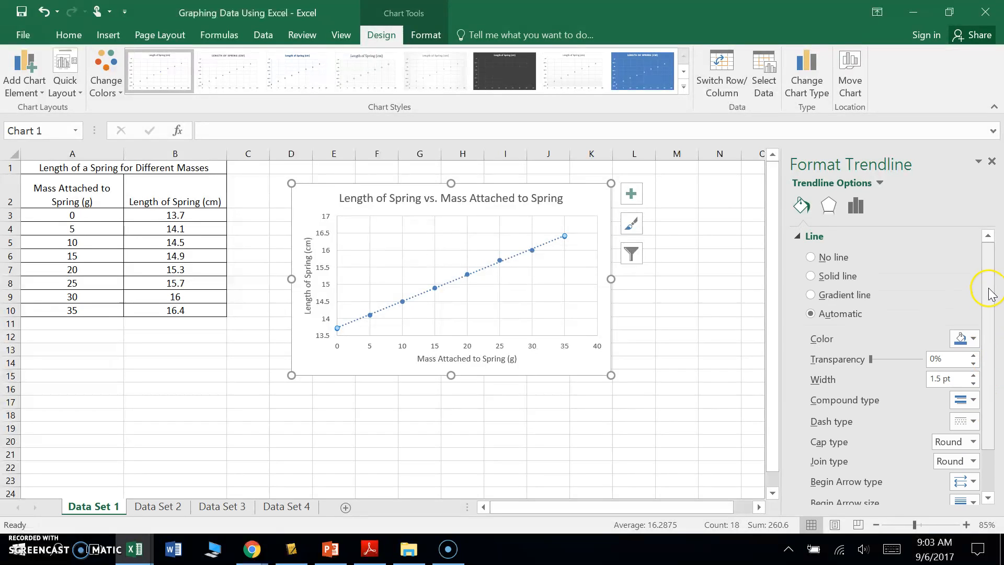
click(856, 207)
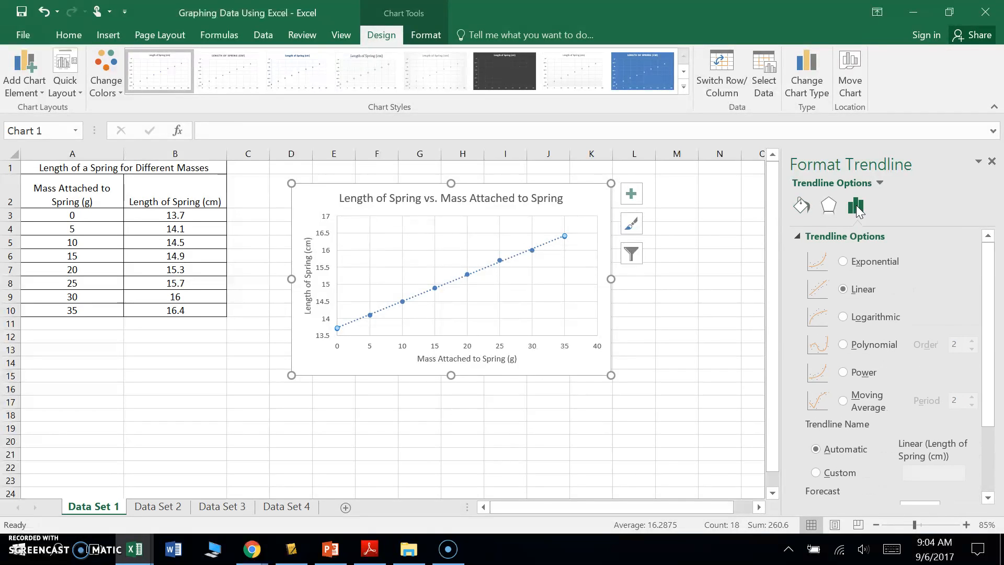
Step: Try a polynomial trendline of order 2 and return the trendline type to Linear
click(885, 267)
click(843, 346)
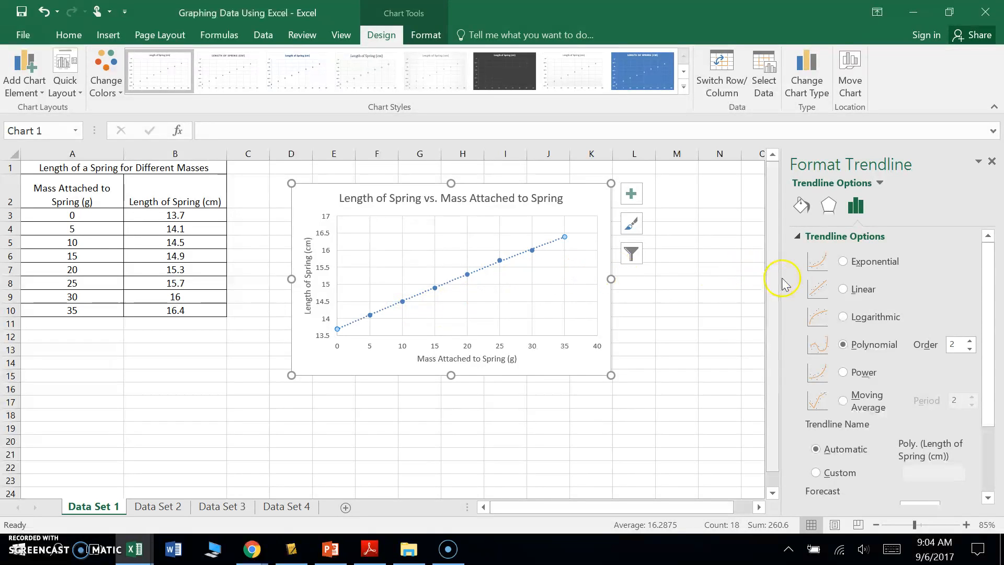
click(843, 289)
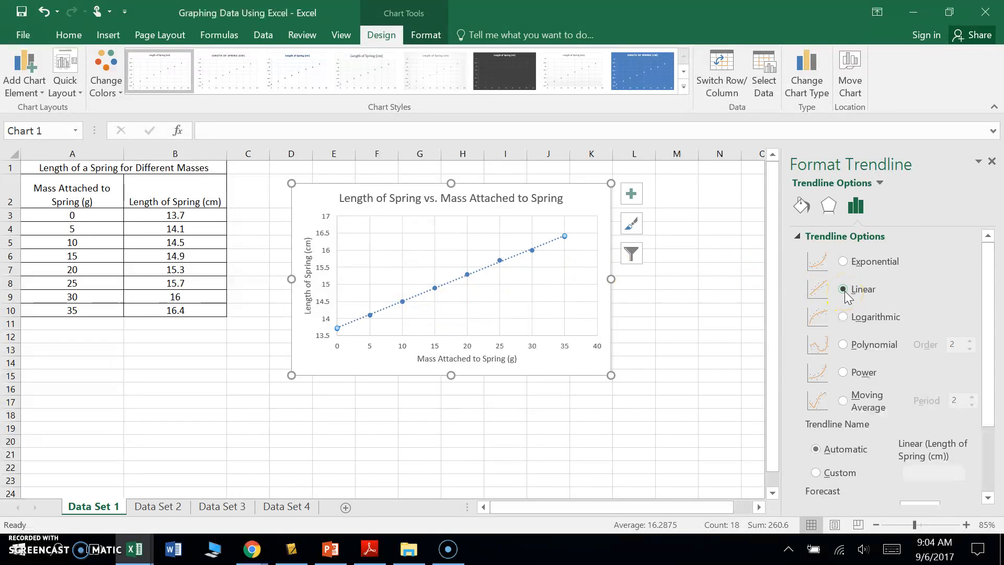
Step: Display the linear trendline's equation and R-squared value on the chart
click(988, 499)
click(988, 499)
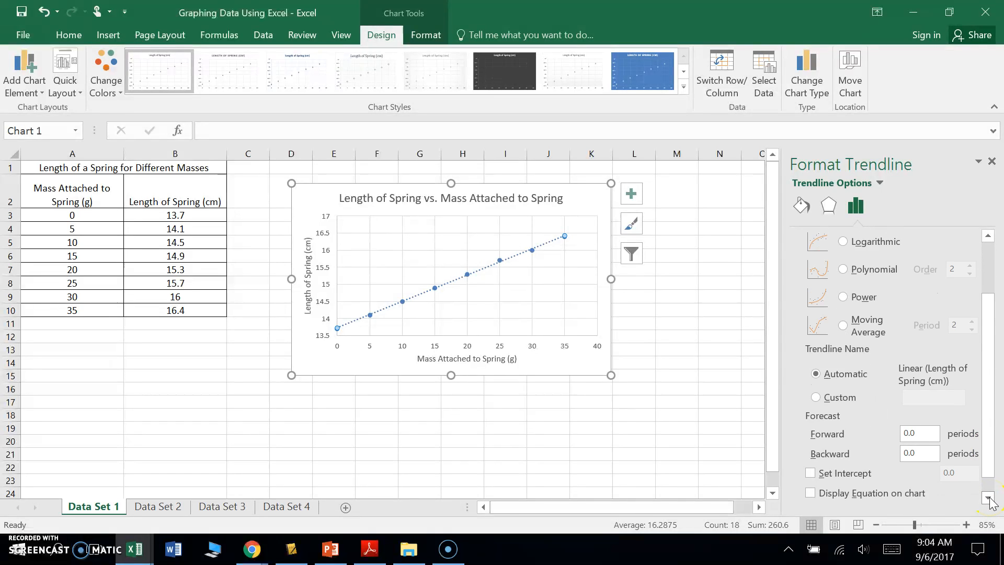
click(987, 499)
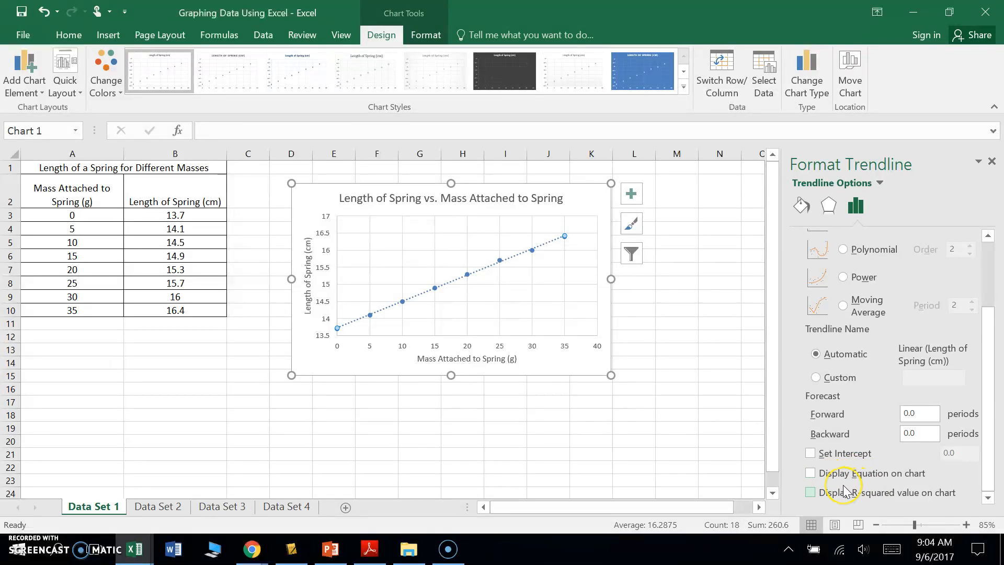
click(810, 473)
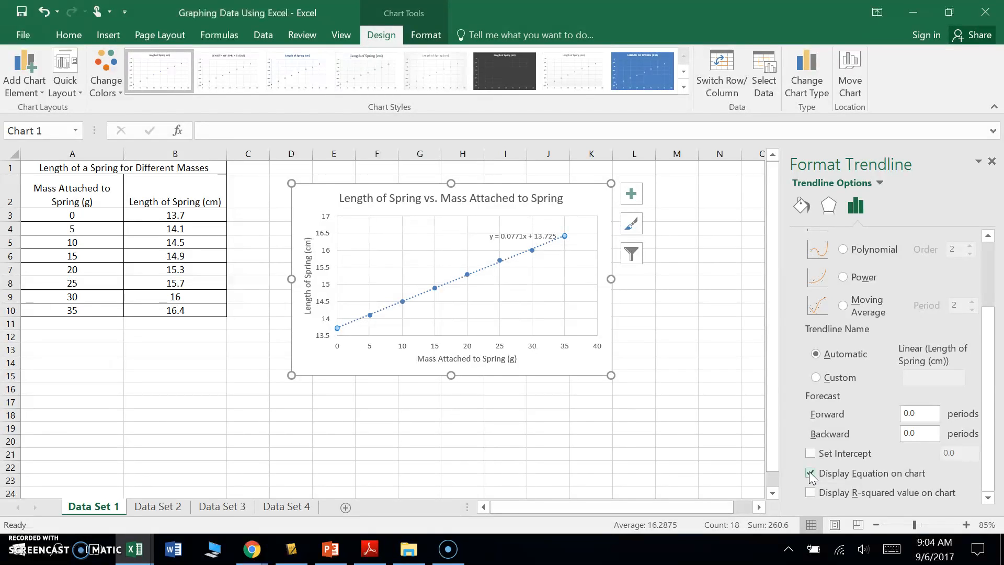
click(809, 494)
click(809, 493)
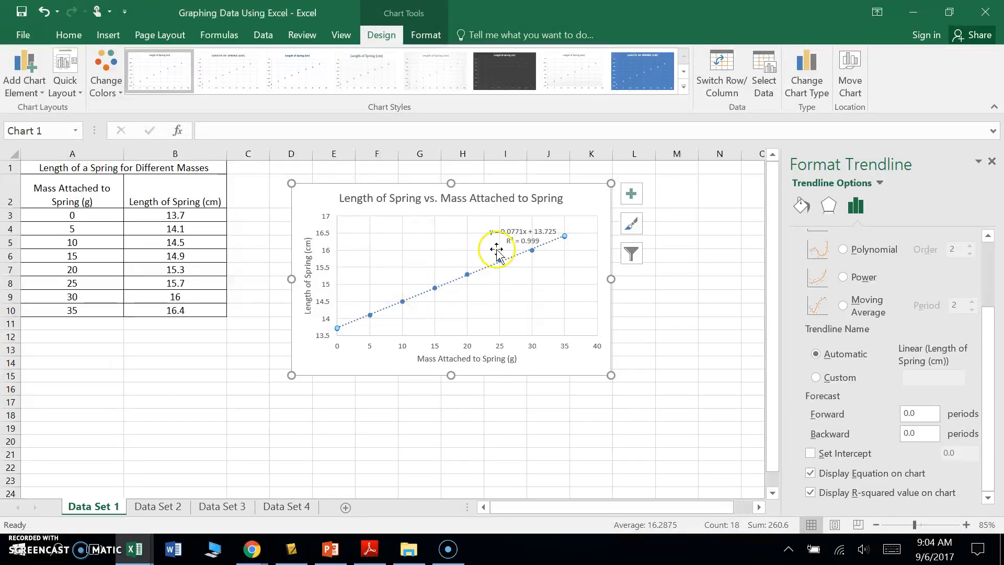
Step: Enlarge the equation and R-squared label text to 12 pt and move the label left, clear of the trendline's upper end
click(524, 238)
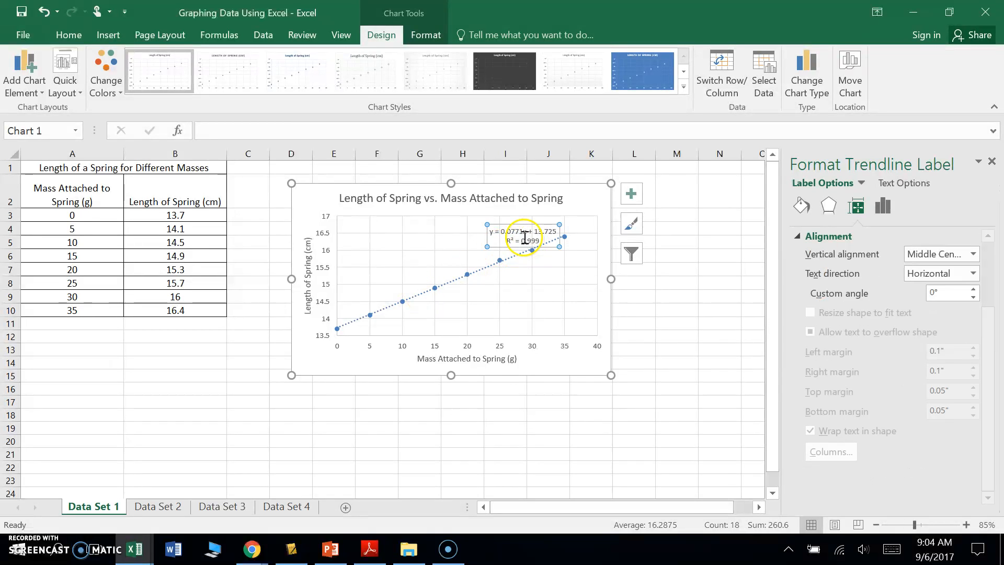
click(525, 238)
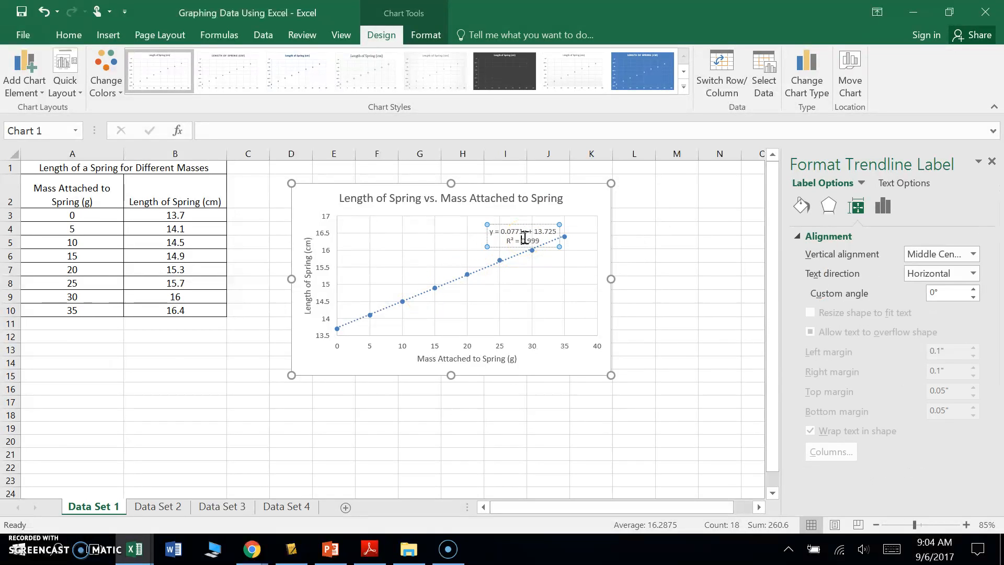
key(ctrl+a)
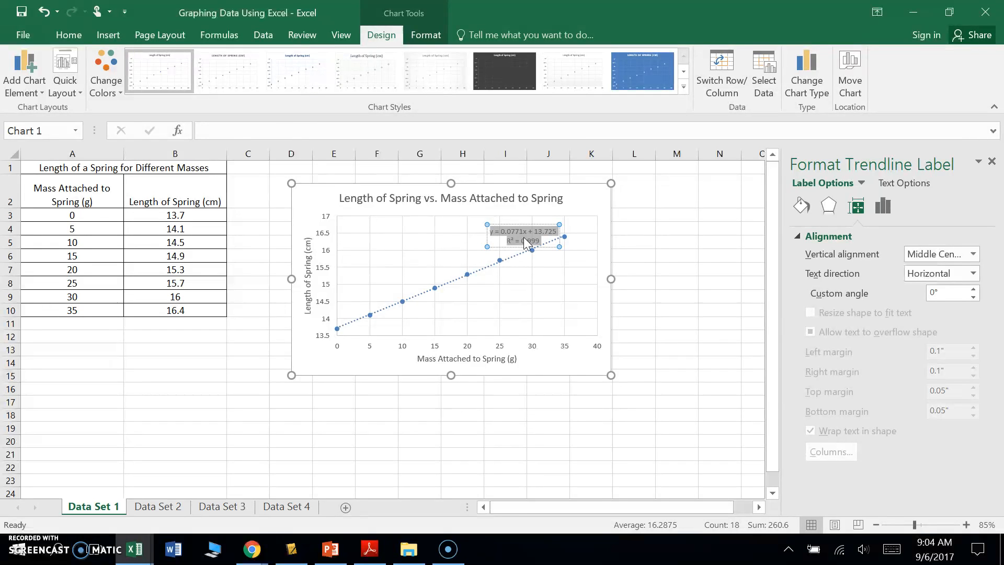
click(68, 35)
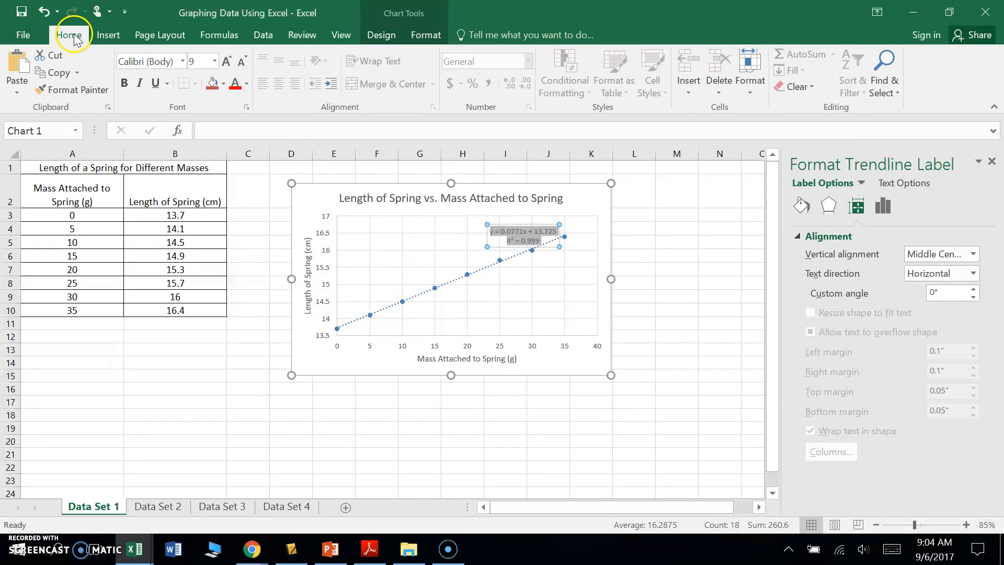
click(226, 62)
click(226, 62)
click(225, 63)
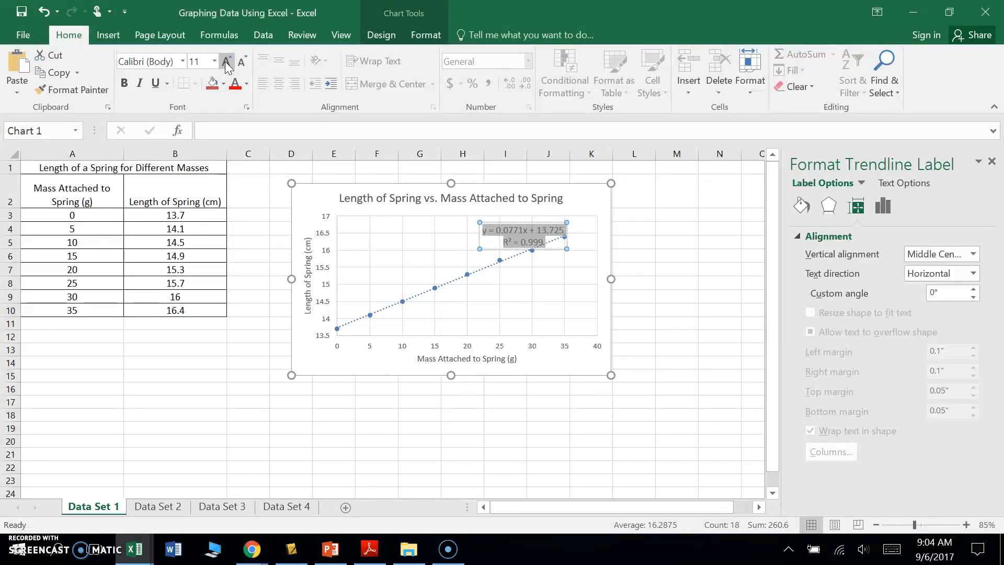
click(225, 63)
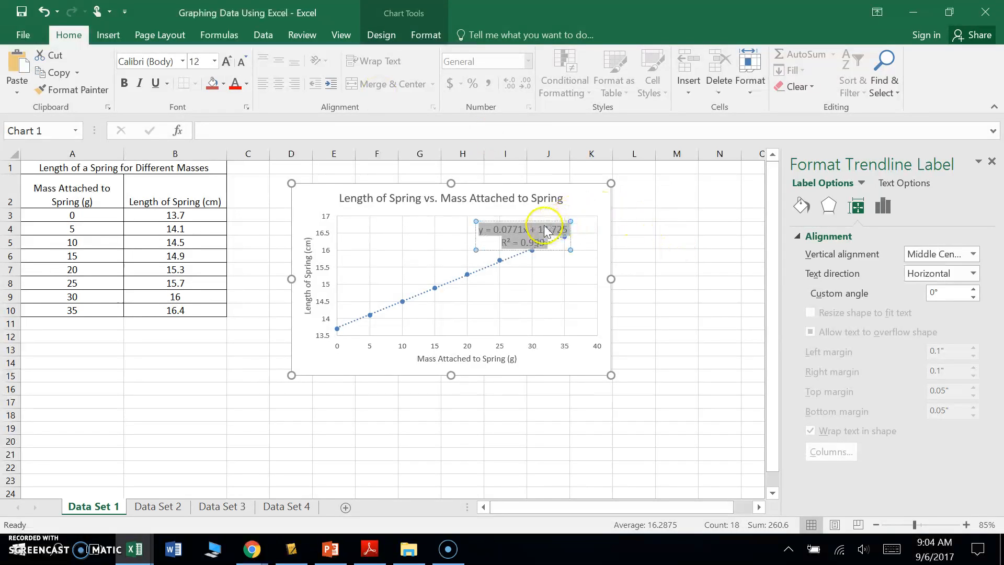
drag(543, 221, 508, 220)
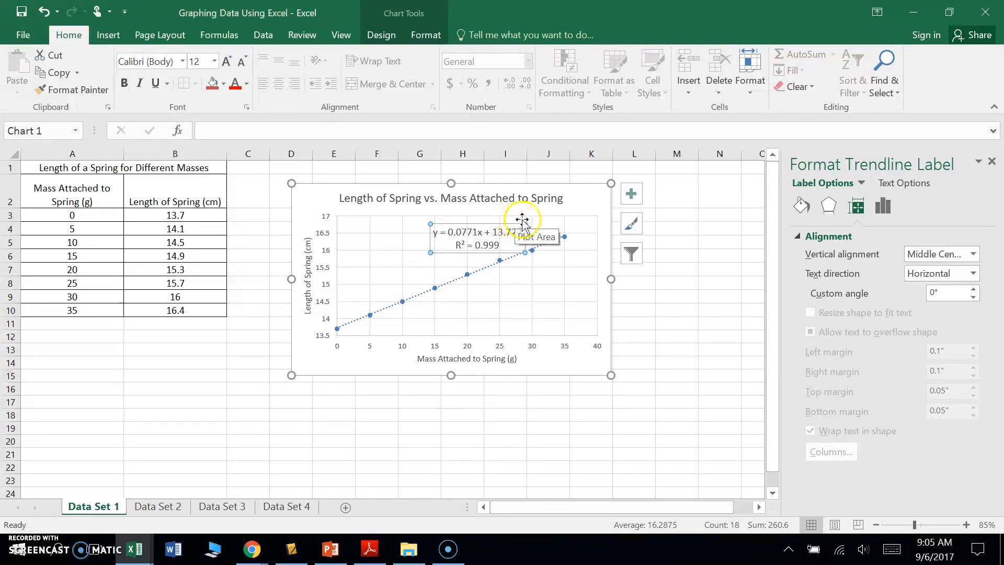
Step: Compare the format options offered for the trendline, the plot area and the equation label, including the label's number format
click(882, 207)
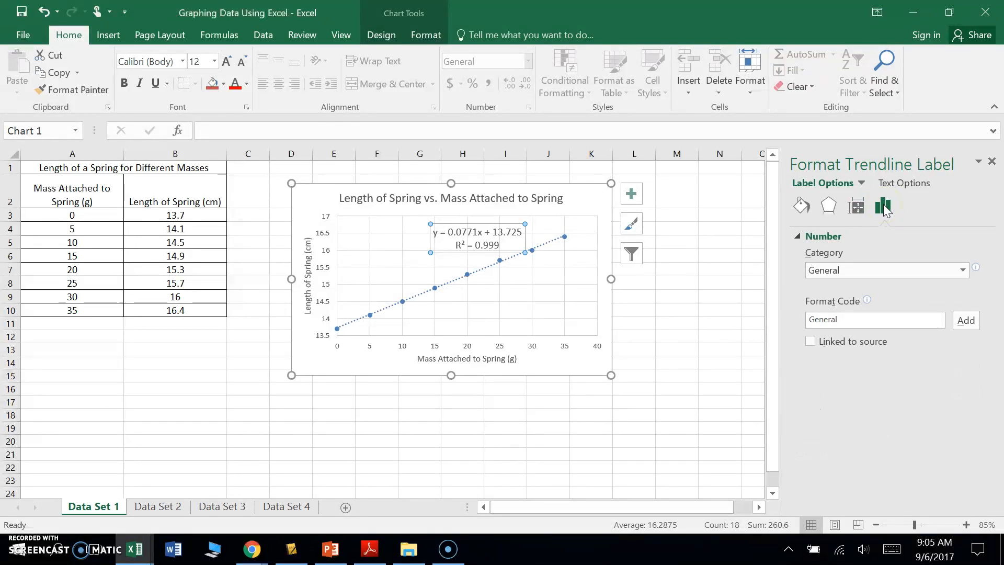
click(494, 269)
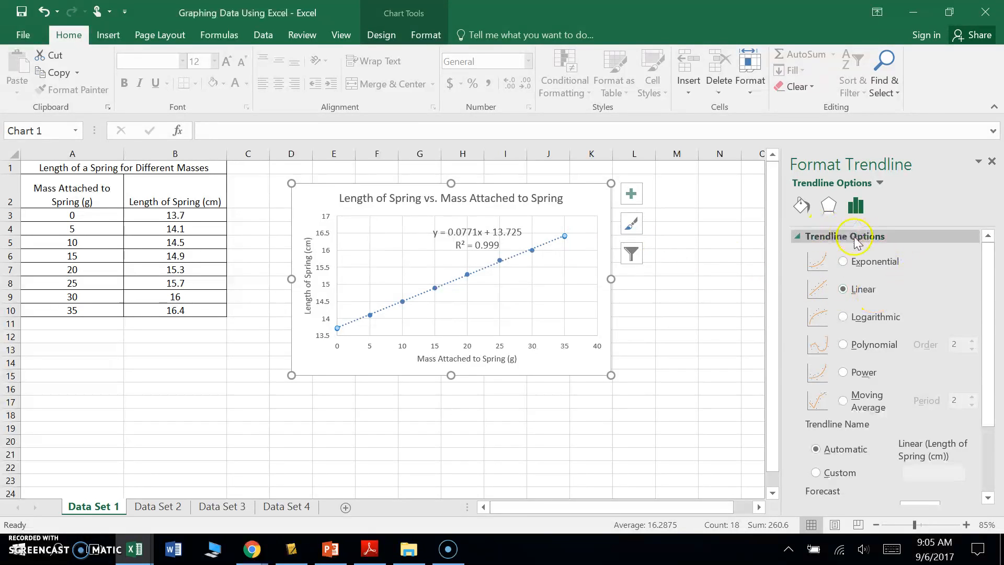
click(541, 299)
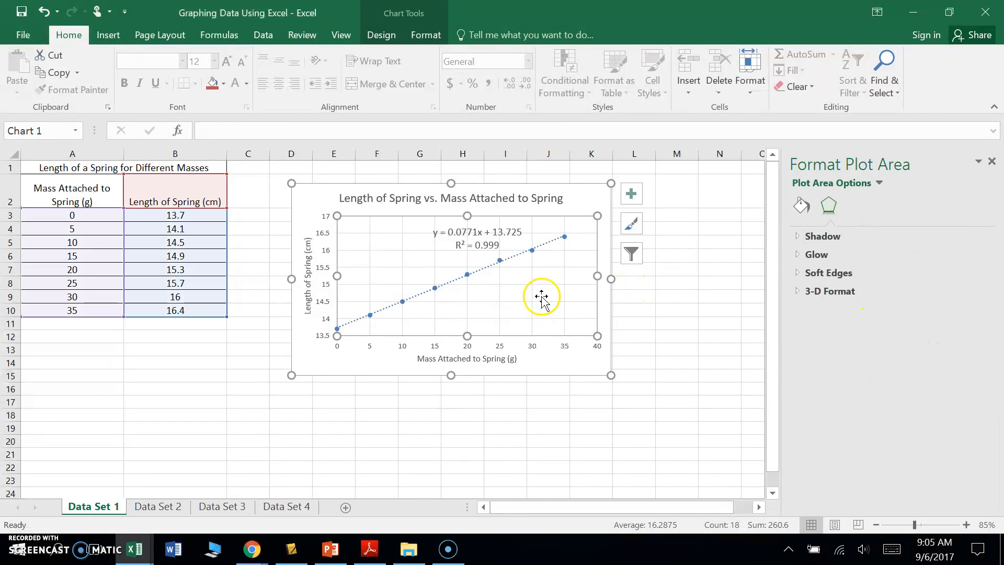
click(489, 244)
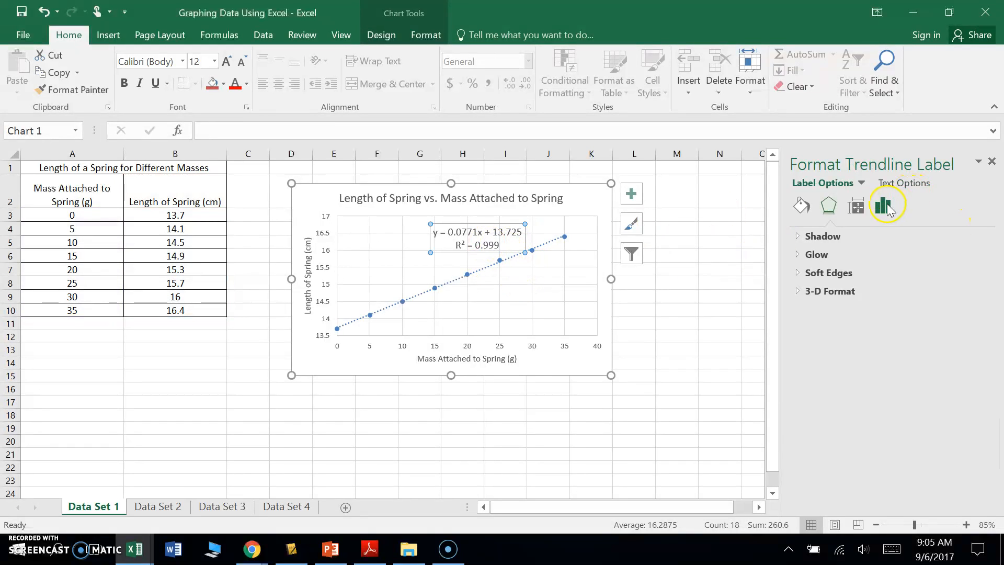
click(883, 207)
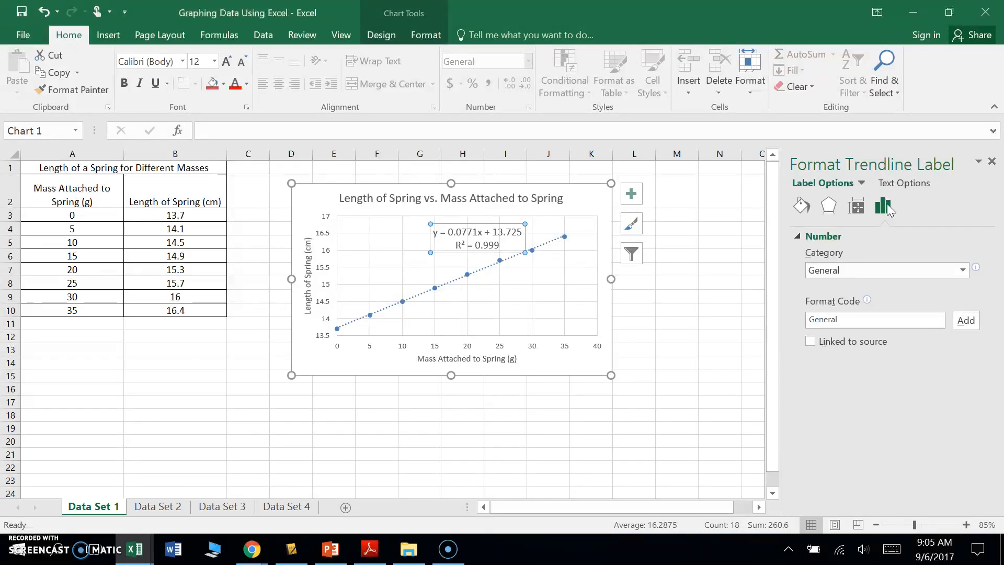
Step: Try forcing the linear trendline's intercept to 0.0, and turn the fixed intercept off again
click(485, 271)
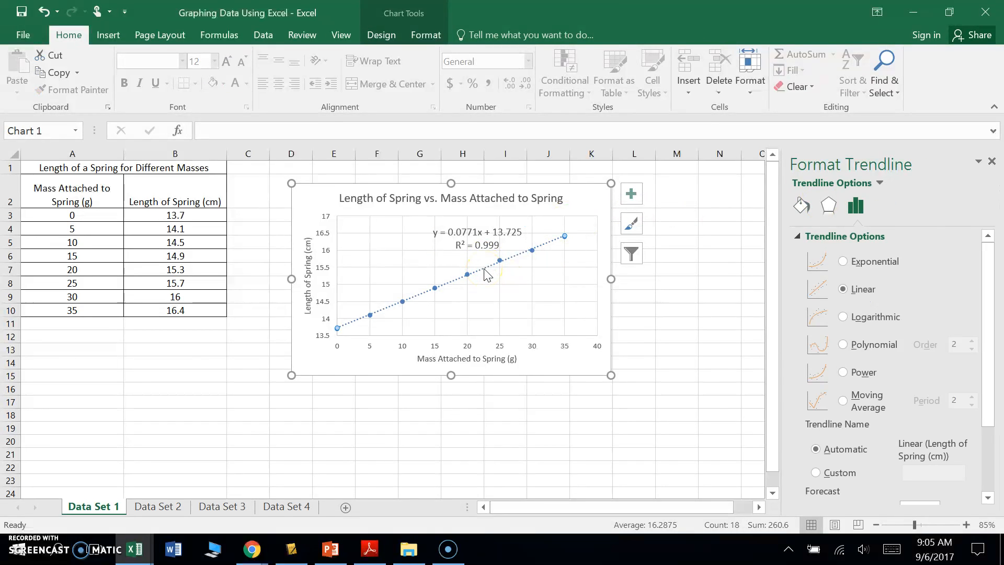
click(984, 306)
drag(985, 305, 967, 439)
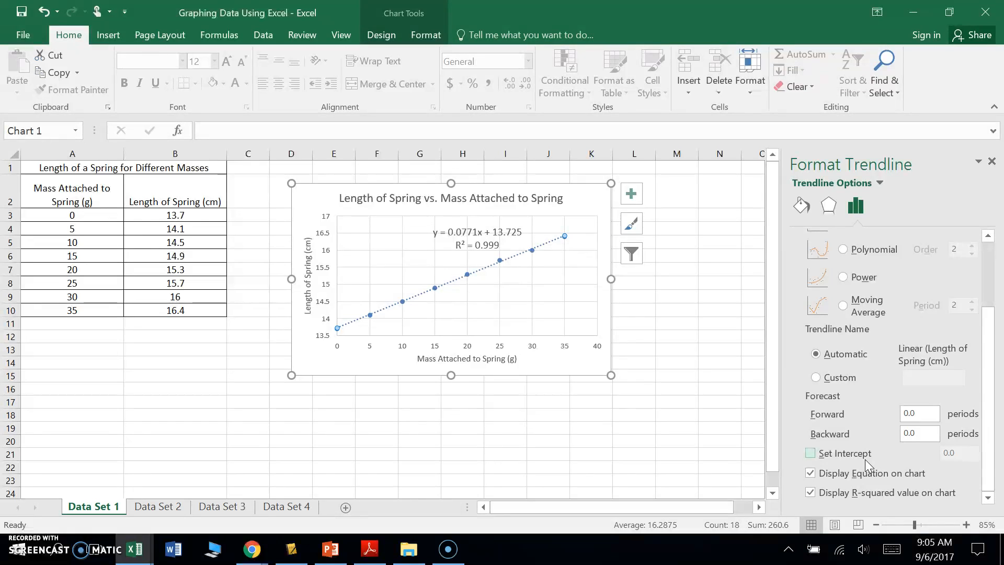
click(810, 454)
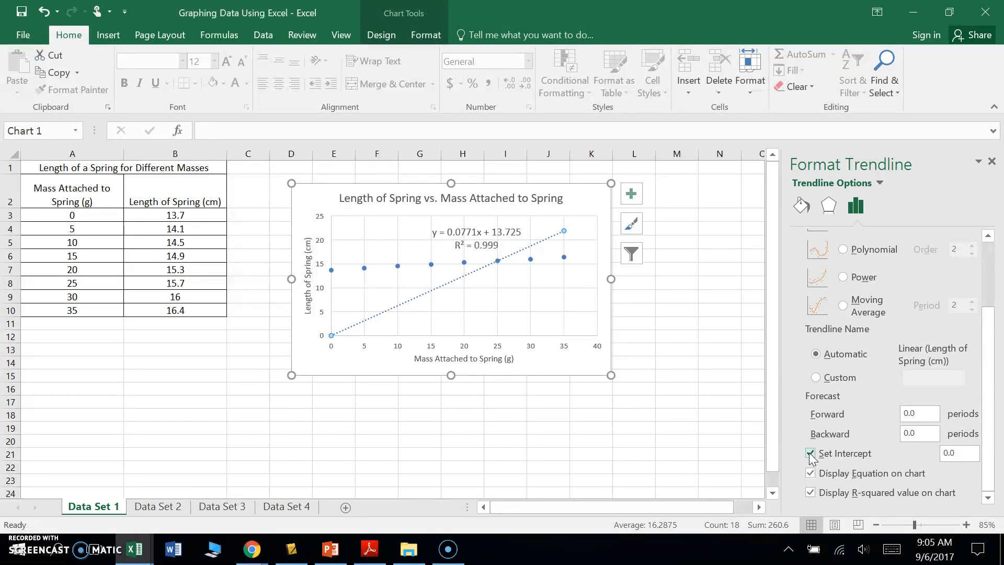
click(810, 453)
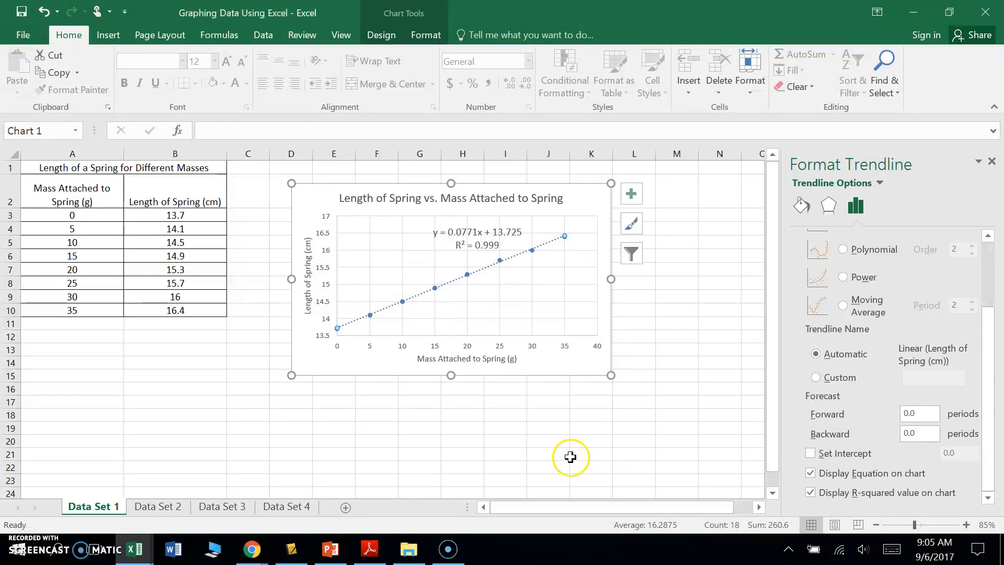